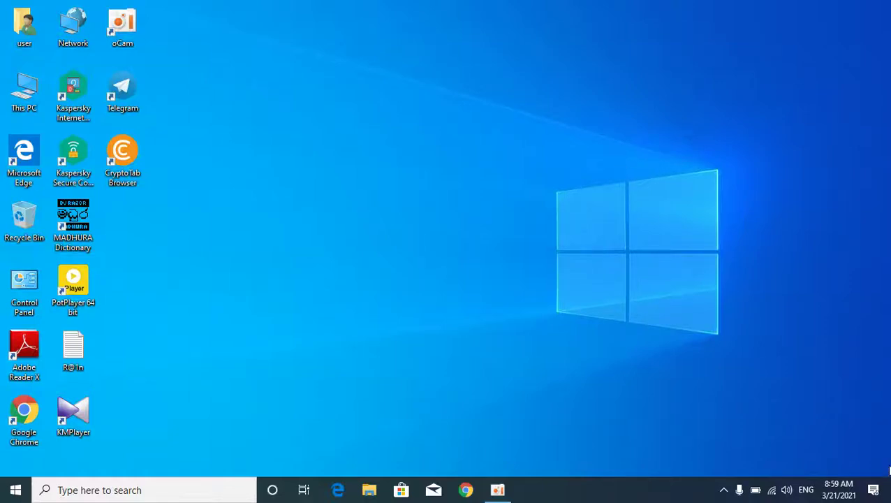
Launch CryptoTab Browser from its desktop shortcut and place a File Explorer Quick access window over it.
click(877, 489)
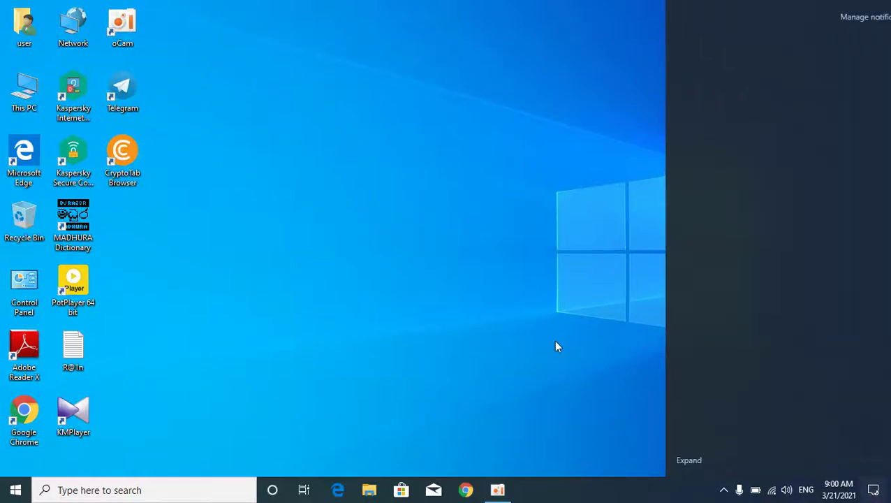
click(546, 346)
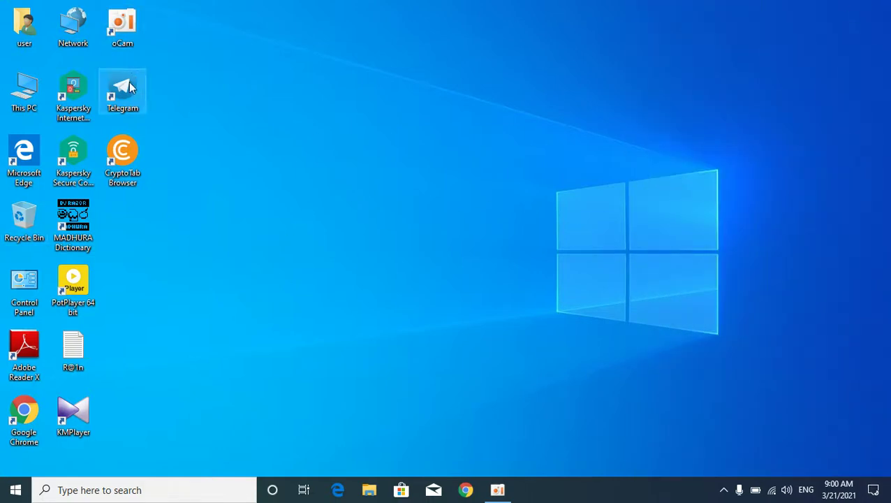
double_click(122, 148)
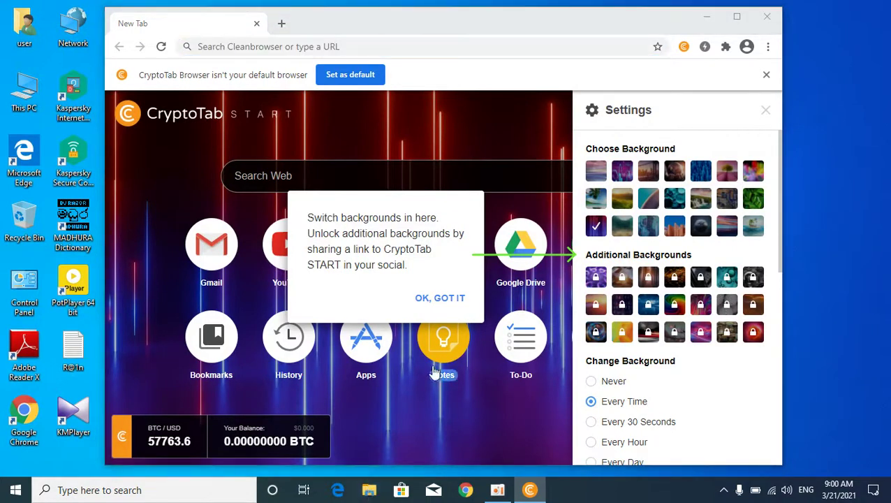
key(super+e)
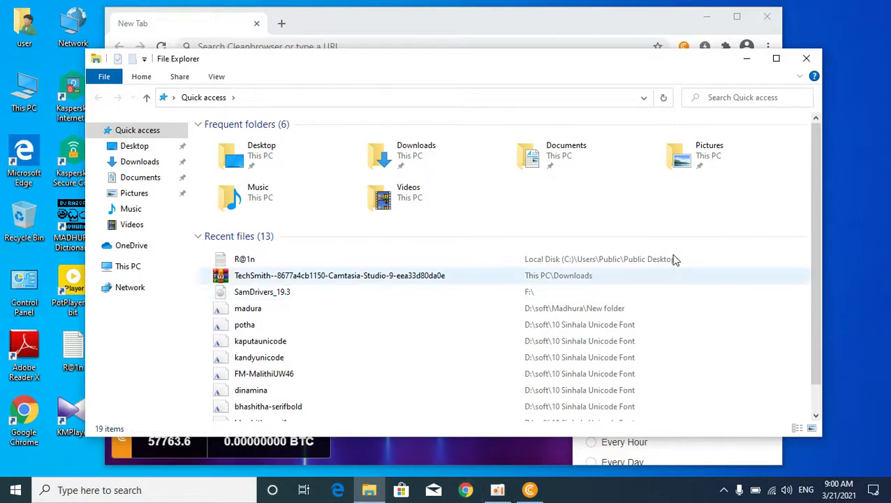
drag(681, 68, 824, 48)
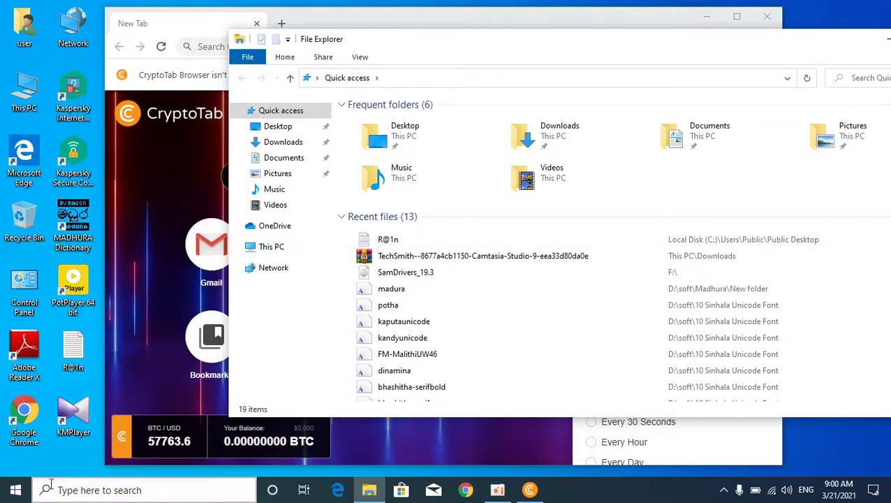
Close Edge and CryptoTab Browser and minimize File Explorer, leaving the bare desktop.
click(335, 491)
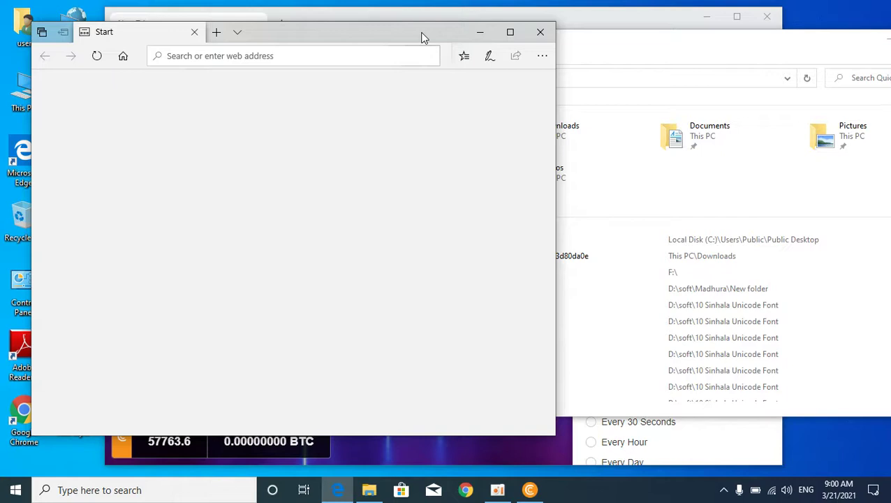
click(734, 54)
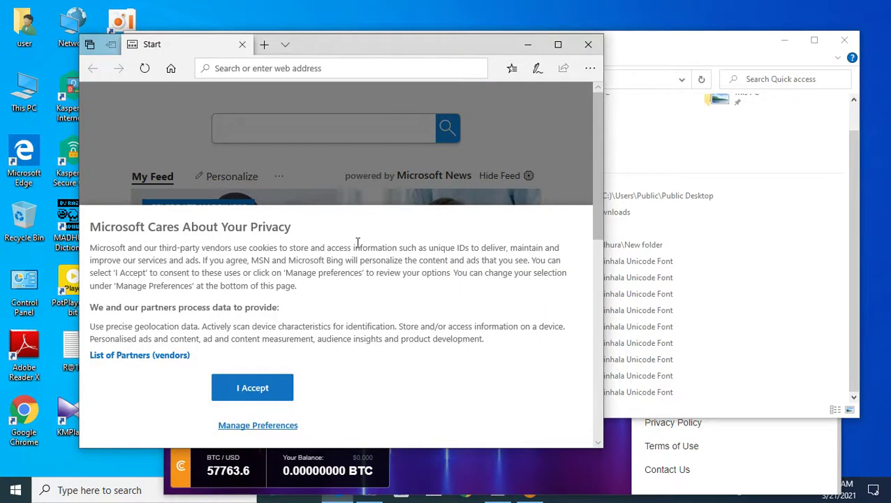
click(588, 45)
click(785, 40)
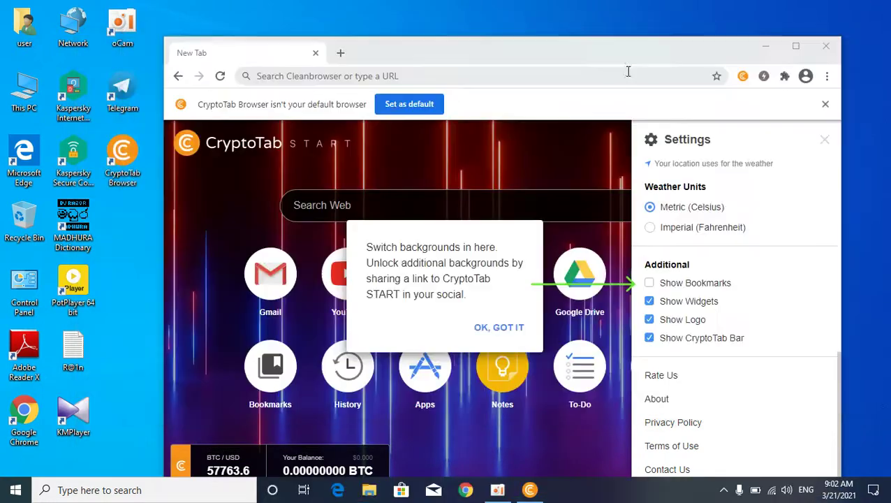
click(827, 49)
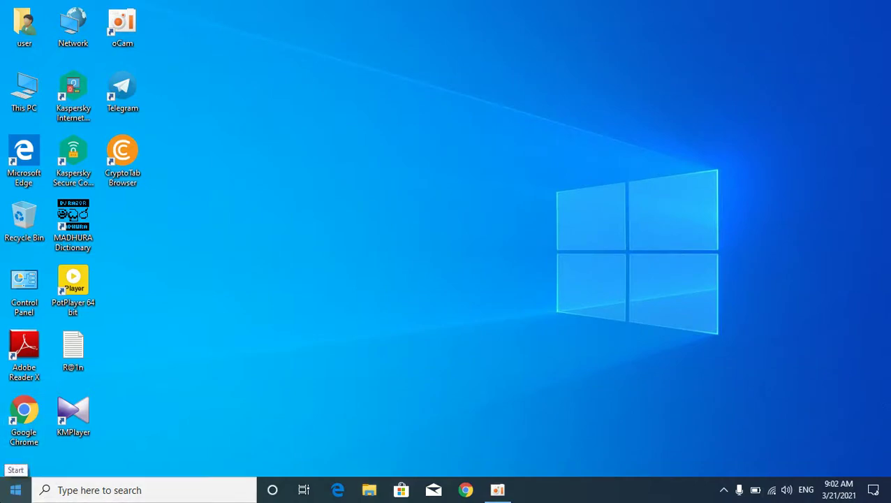
Launch Task Manager from the taskbar menu and leave it in More details view.
right_click(664, 496)
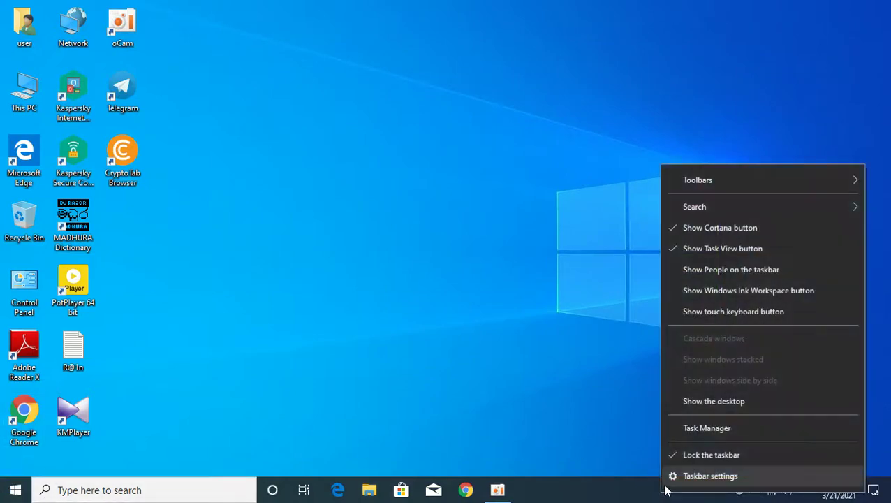
click(759, 431)
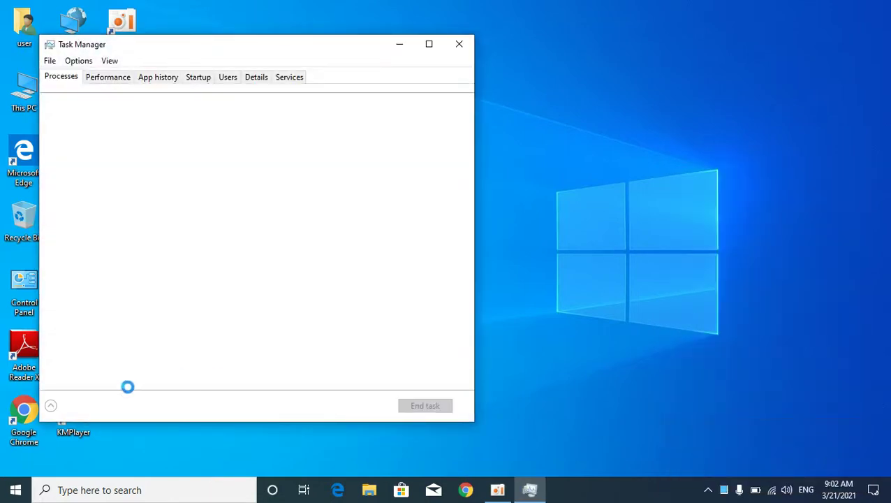
click(55, 407)
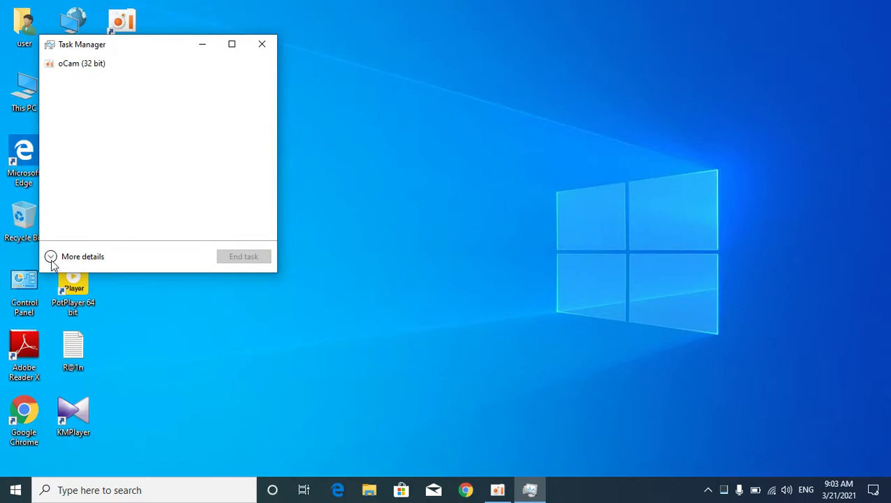
click(52, 262)
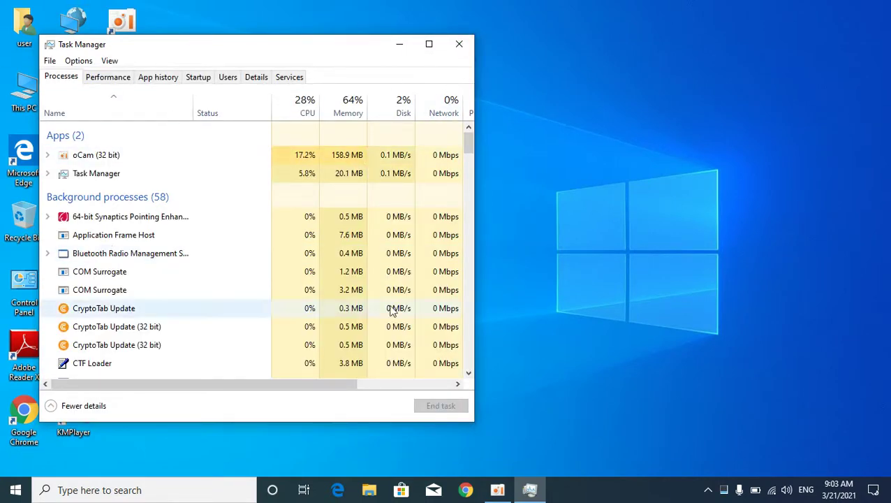
click(62, 405)
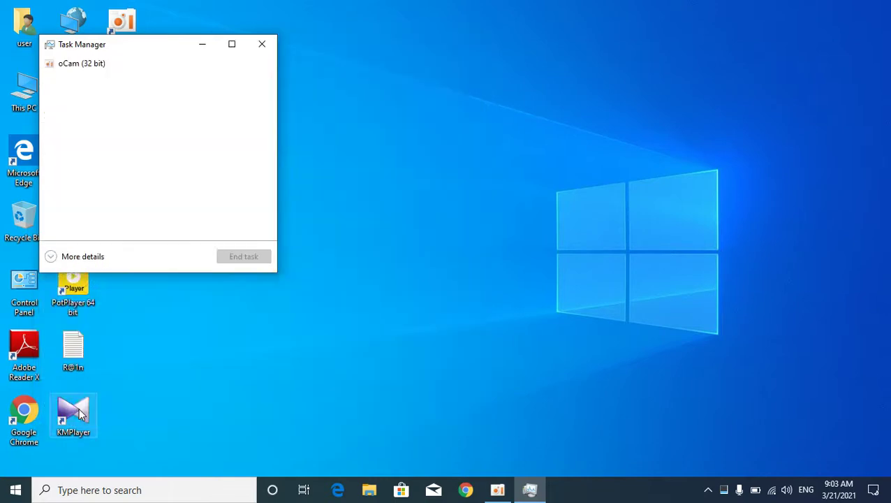
click(84, 256)
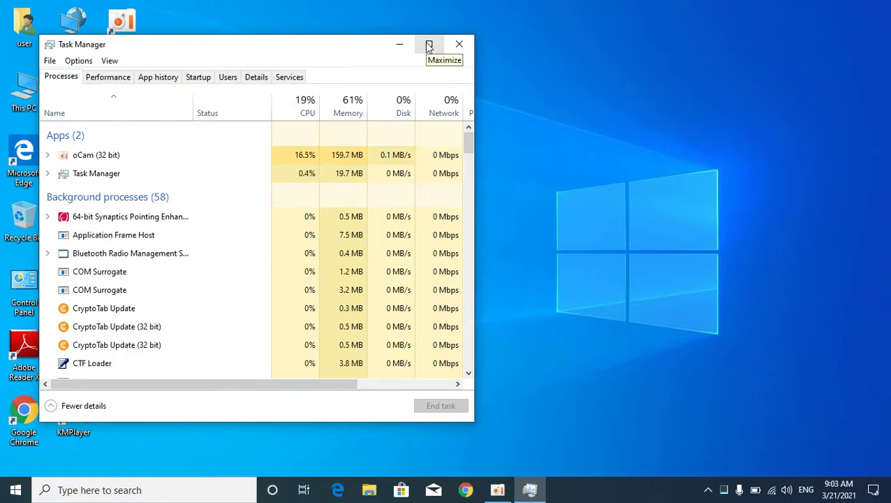
Maximize Task Manager and scroll through the background processes such as CryptoTab Update and Chrome.
click(429, 46)
scroll(300, 230, down, 2)
scroll(302, 222, down, 2)
scroll(302, 222, down, 2)
scroll(303, 222, up, 4)
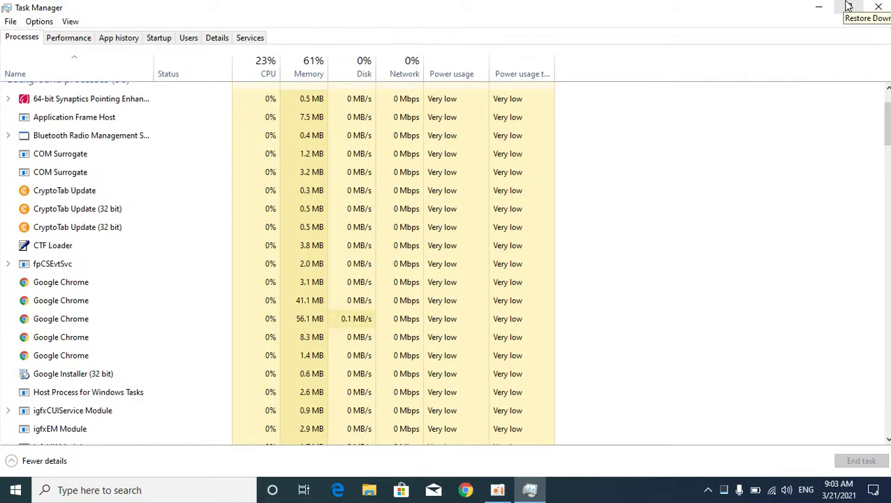
scroll(199, 301, up, 2)
scroll(193, 291, down, 2)
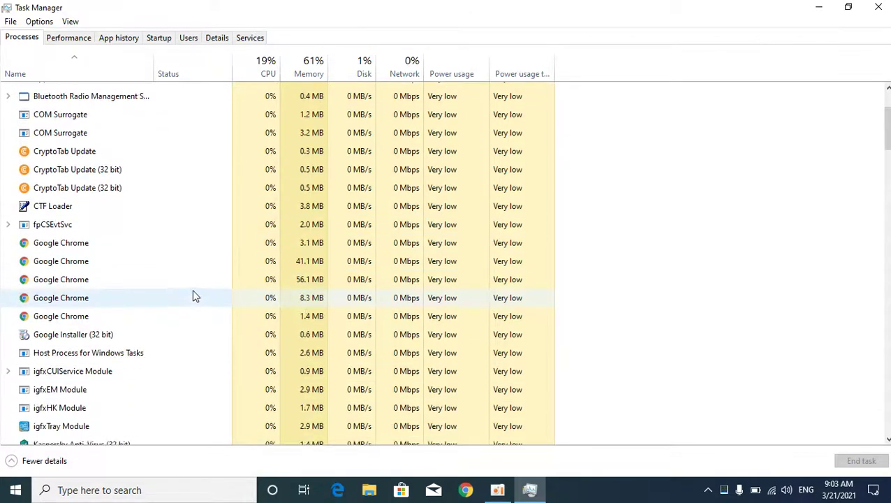
scroll(194, 295, down, 3)
scroll(194, 296, down, 2)
scroll(194, 295, down, 1)
scroll(194, 296, down, 2)
scroll(195, 293, down, 2)
scroll(194, 293, down, 3)
scroll(194, 293, up, 2)
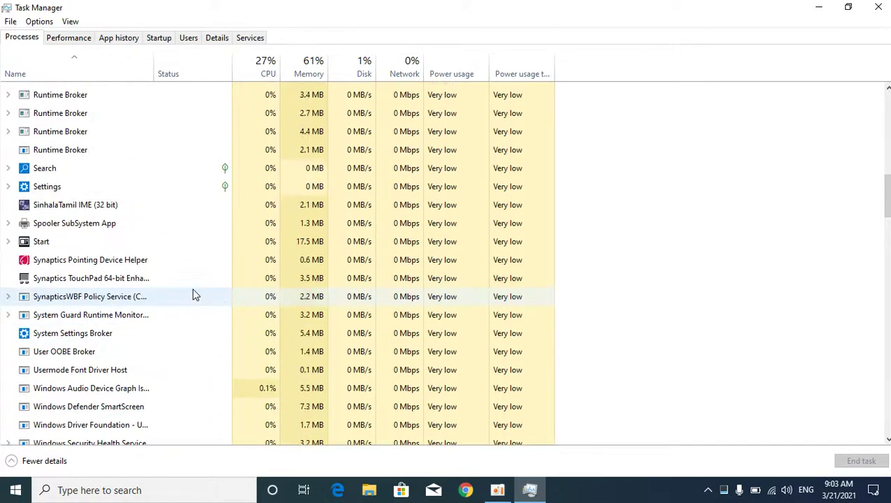
scroll(194, 293, up, 2)
scroll(194, 294, up, 3)
scroll(194, 294, up, 2)
scroll(193, 295, up, 3)
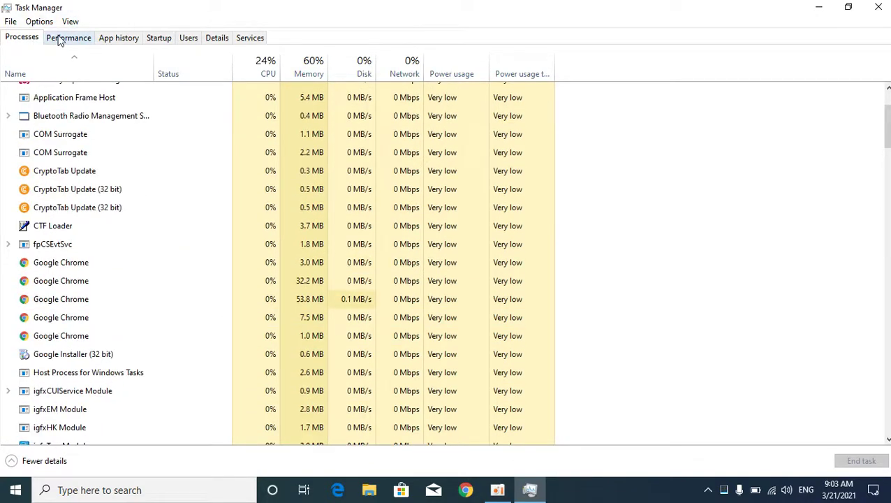
Go to the Startup apps list, glancing at App history, and select Spotify in a restored window.
click(160, 39)
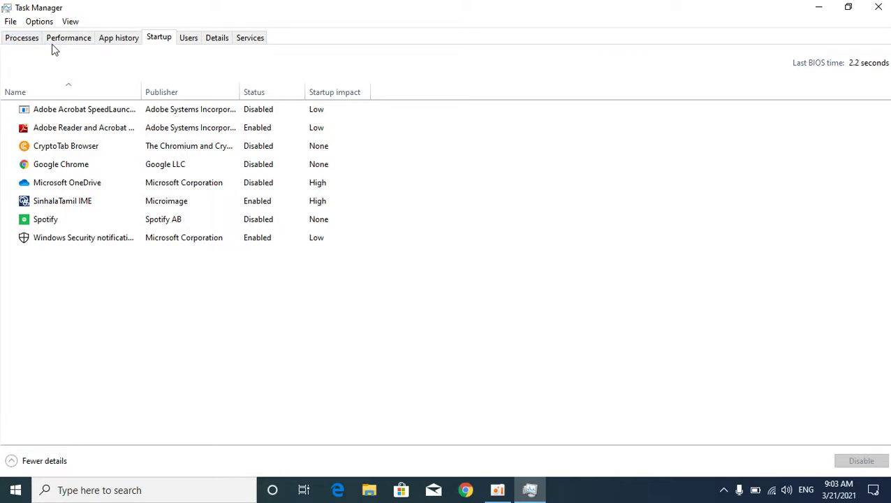
click(138, 39)
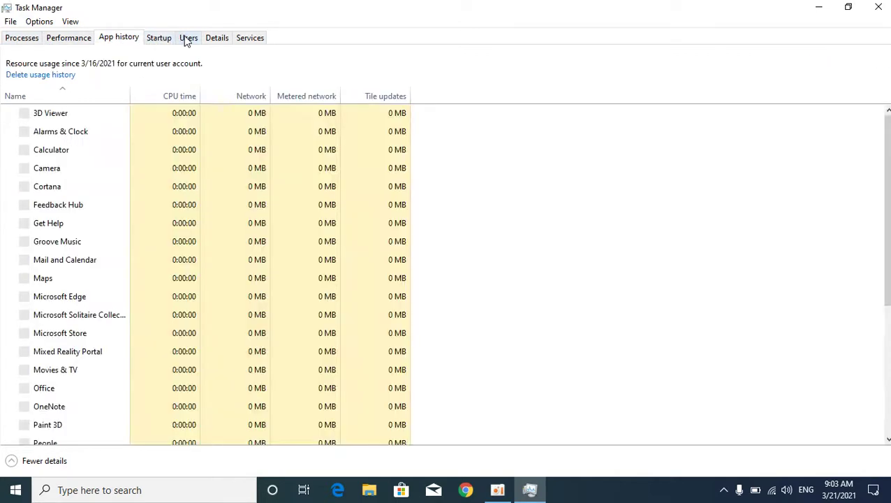
click(174, 41)
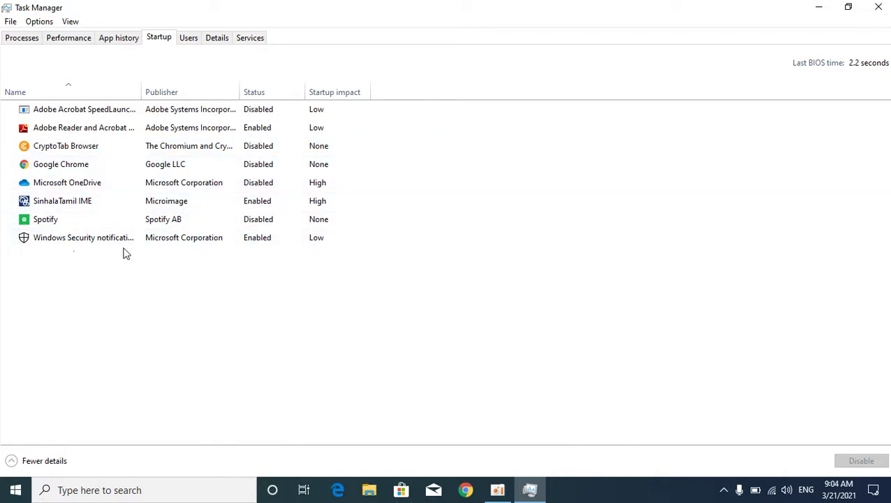
click(237, 222)
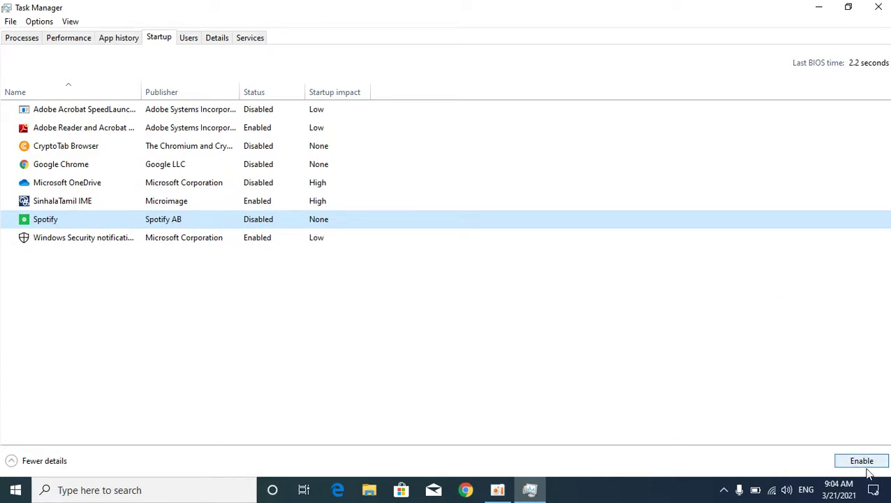
click(847, 9)
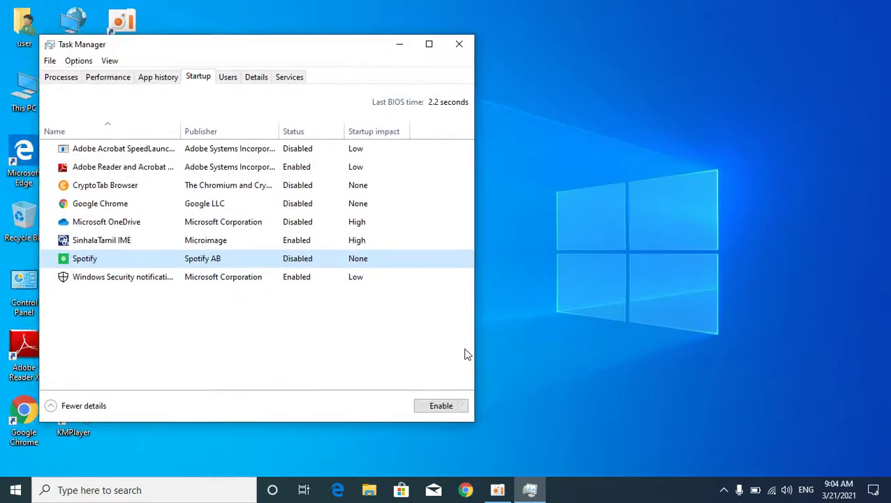
Toggle Spotify's startup setting so it ends up Disabled.
click(451, 408)
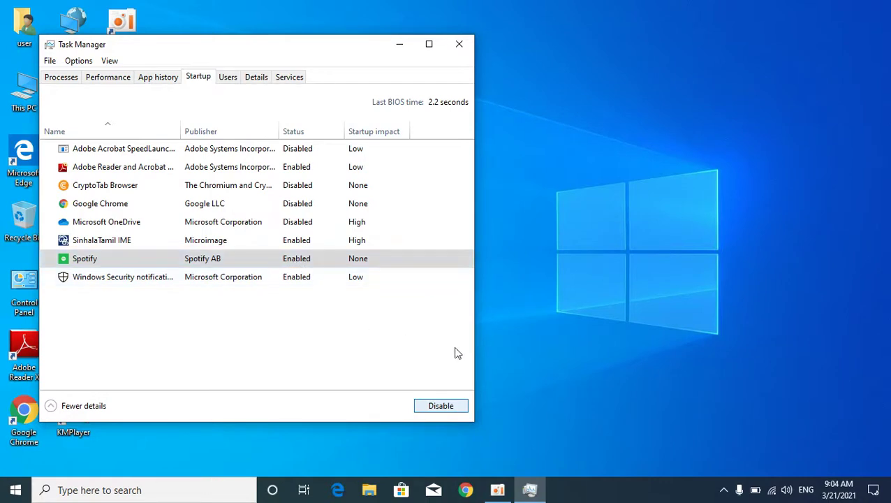
click(314, 278)
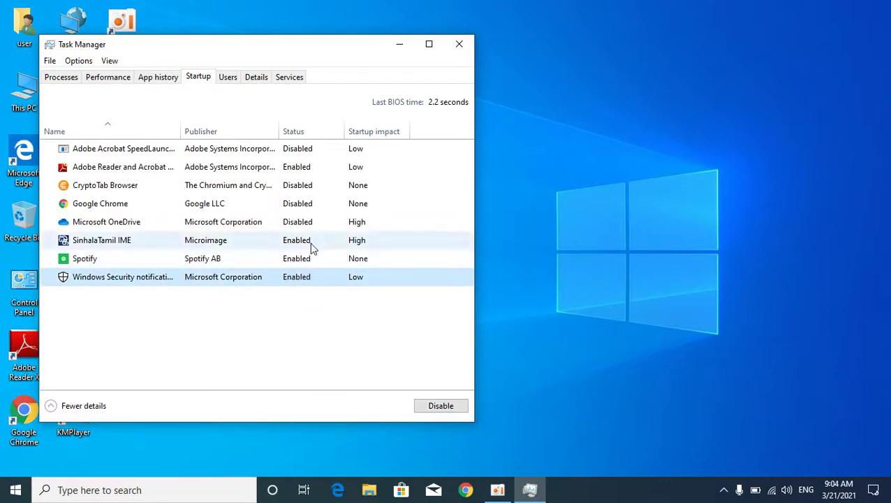
click(303, 264)
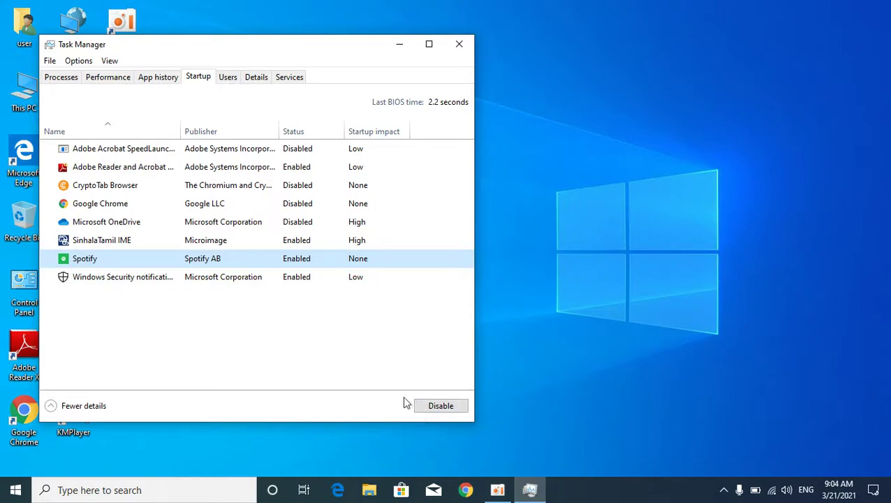
click(431, 410)
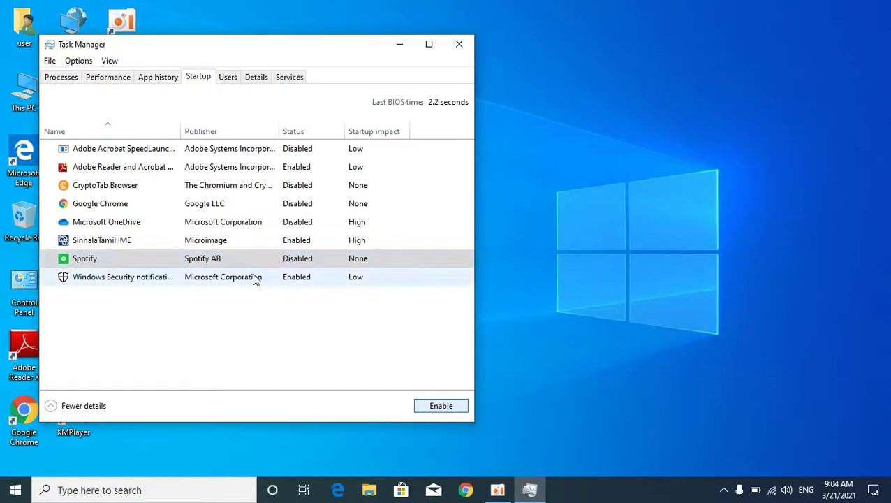
Check the startup status of SinhalaTamil IME, Windows Security, Spotify, Chrome and Adobe Acrobat entries.
click(96, 245)
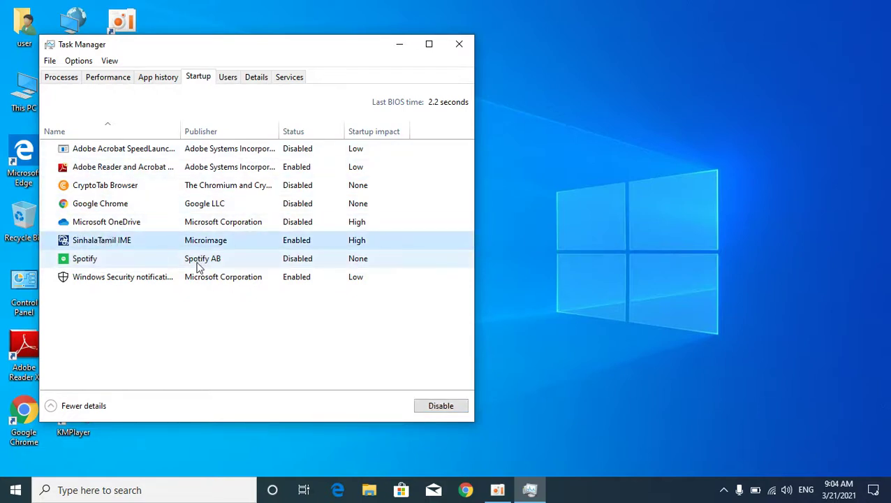
click(369, 279)
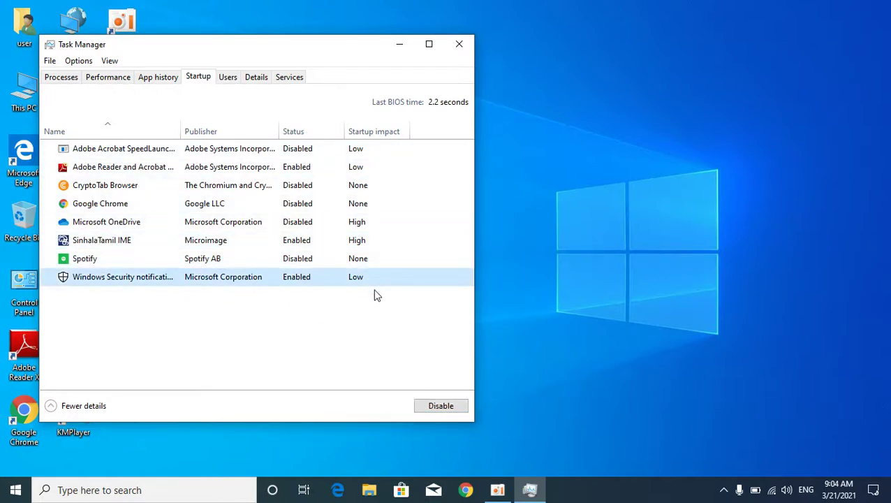
click(370, 257)
click(365, 242)
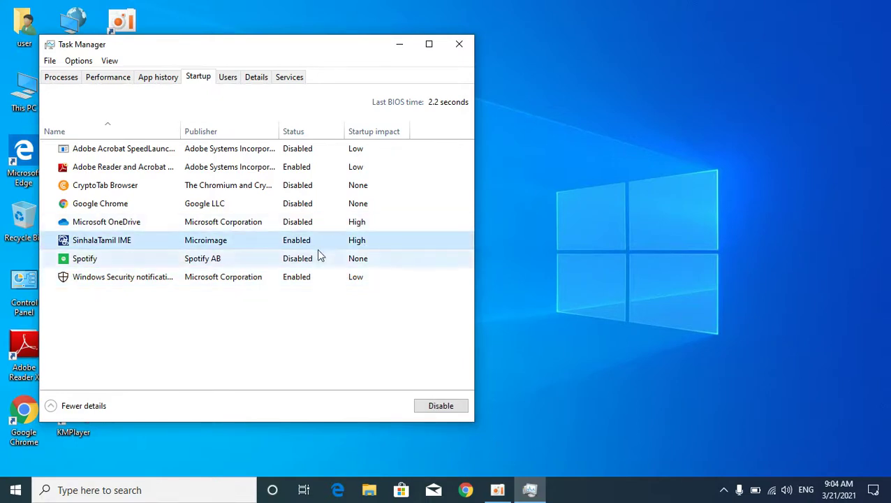
click(360, 205)
click(357, 150)
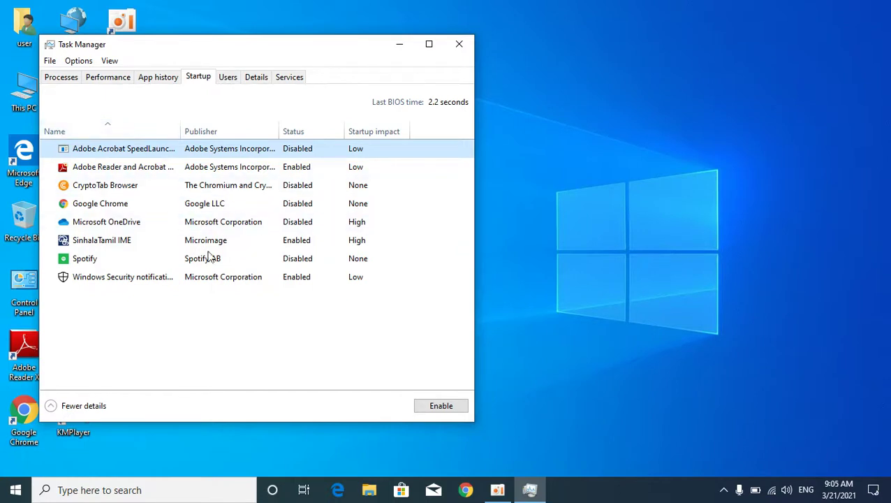
click(70, 80)
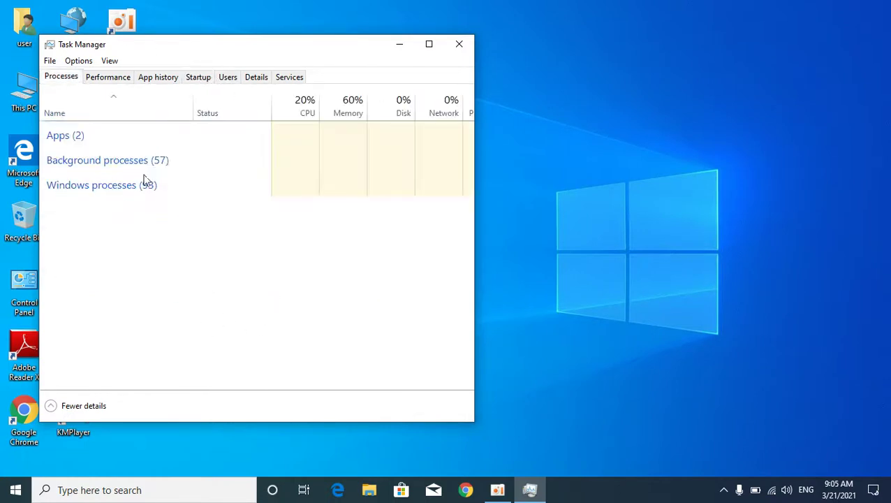
click(103, 216)
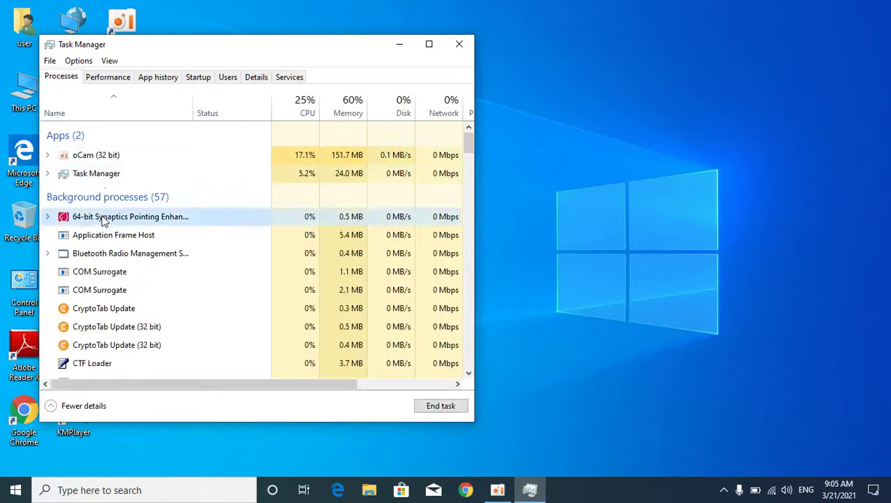
click(102, 76)
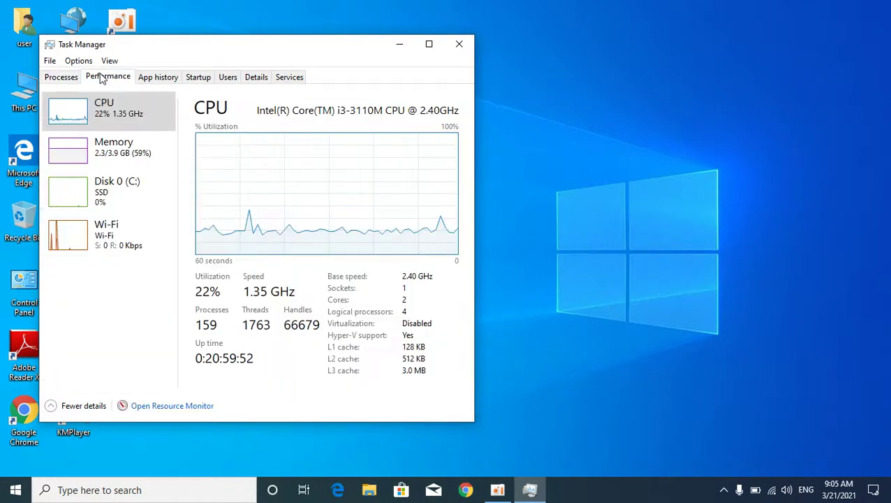
click(163, 79)
click(204, 83)
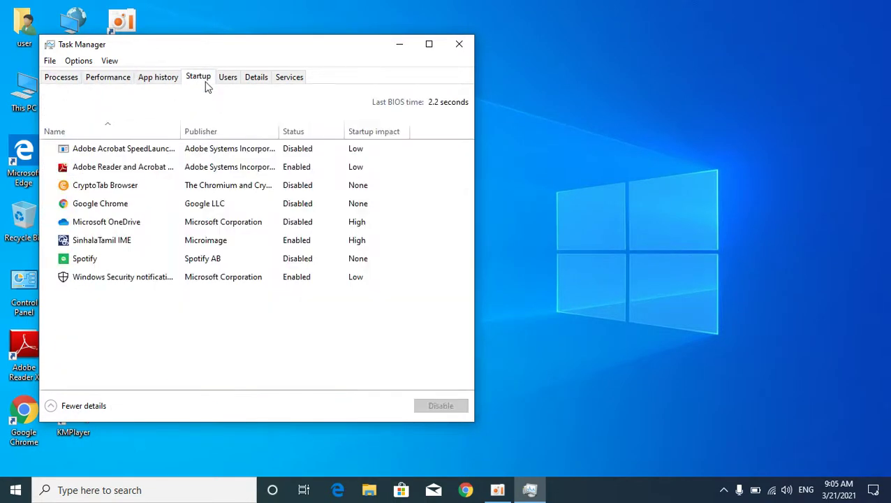
click(244, 188)
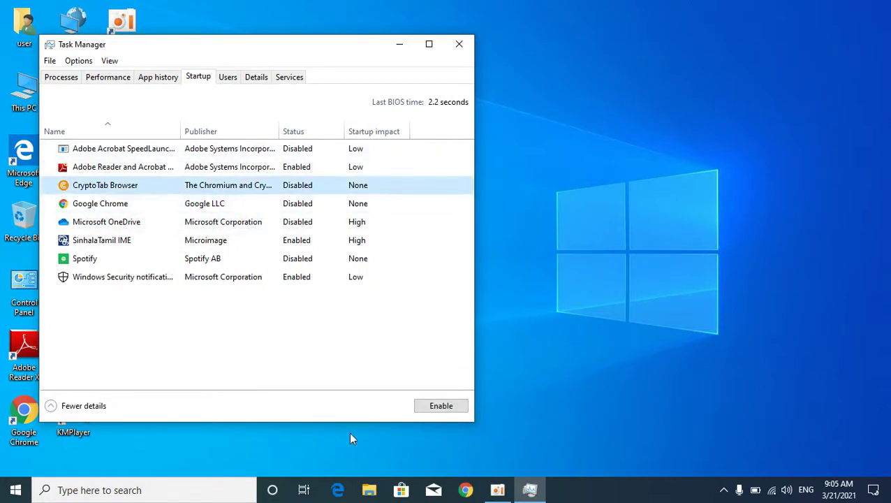
Sort the Processes list by CPU, first highest-first, then reversed to lowest-first.
click(61, 78)
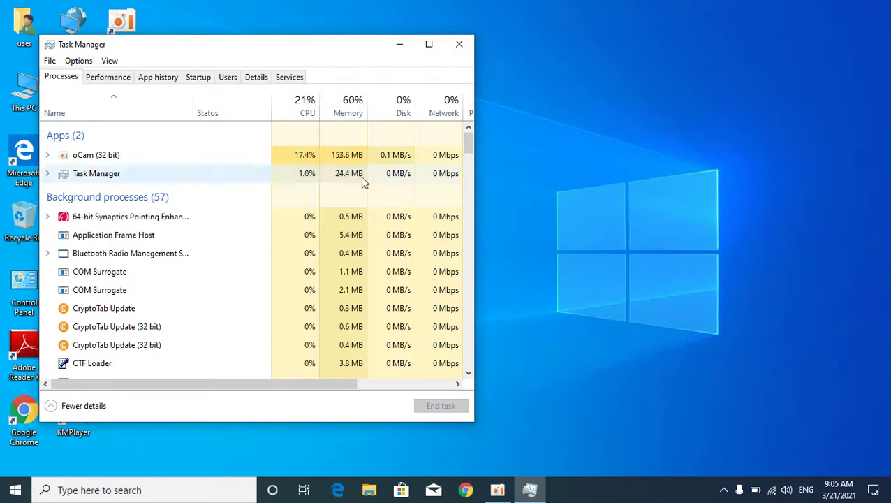
scroll(358, 162, down, 1)
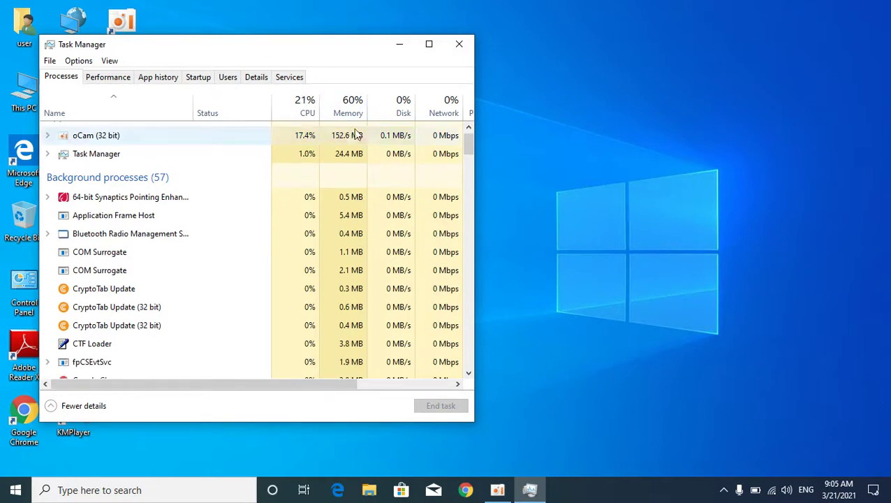
click(305, 104)
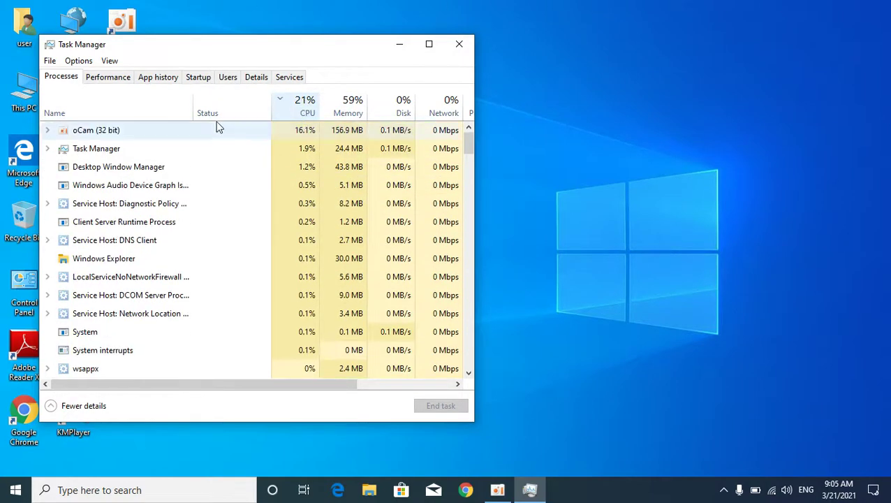
click(290, 110)
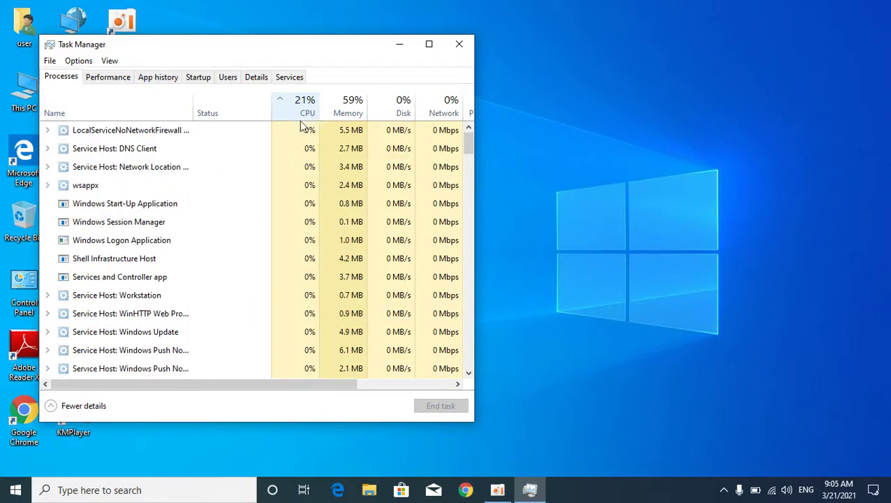
View the Performance graphs for Memory, Disk 0 (C:) and Wi-Fi, ending on CPU.
click(103, 78)
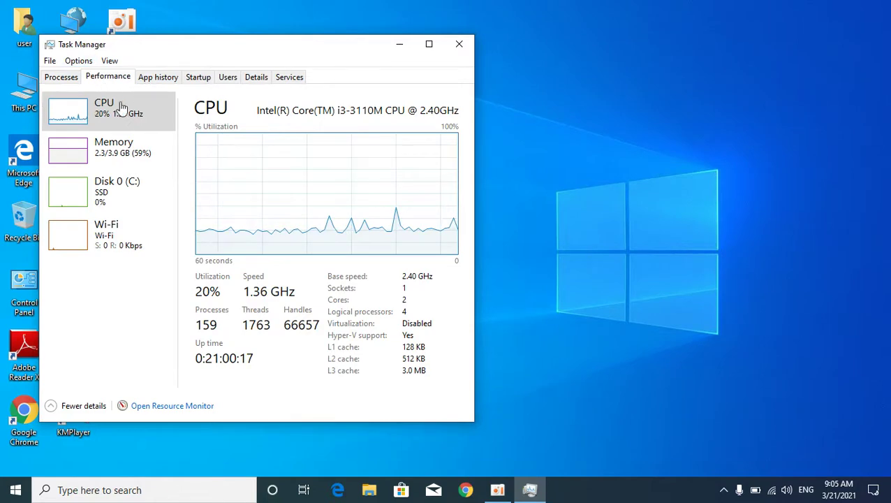
click(105, 149)
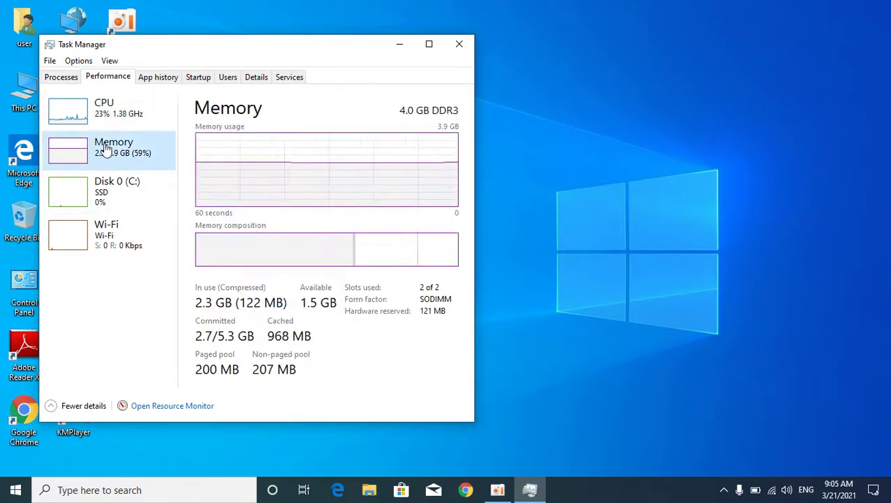
click(119, 193)
click(108, 236)
click(97, 201)
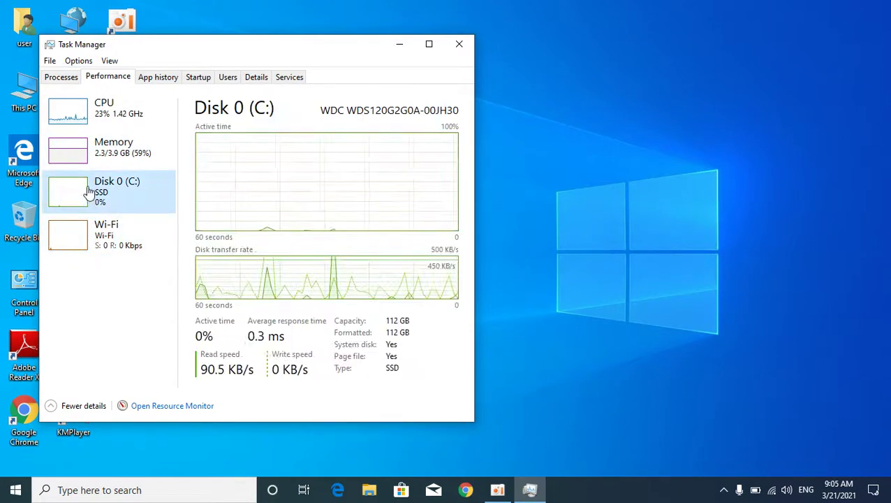
click(73, 166)
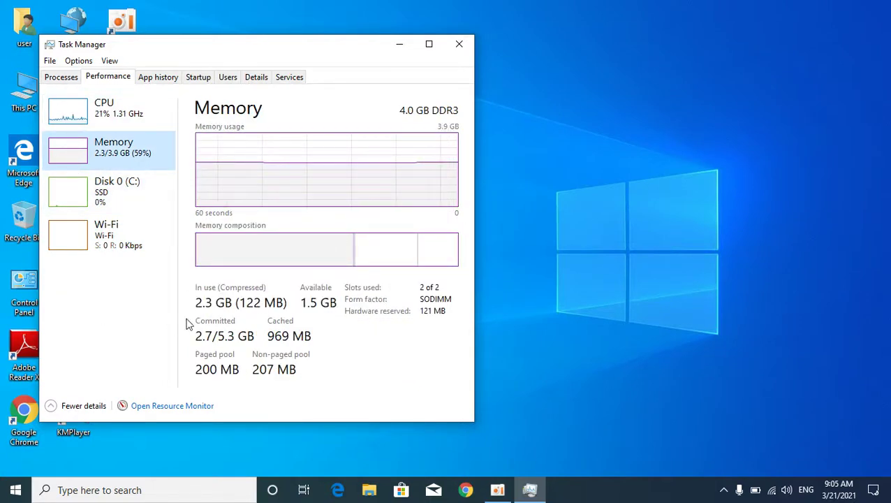
click(145, 125)
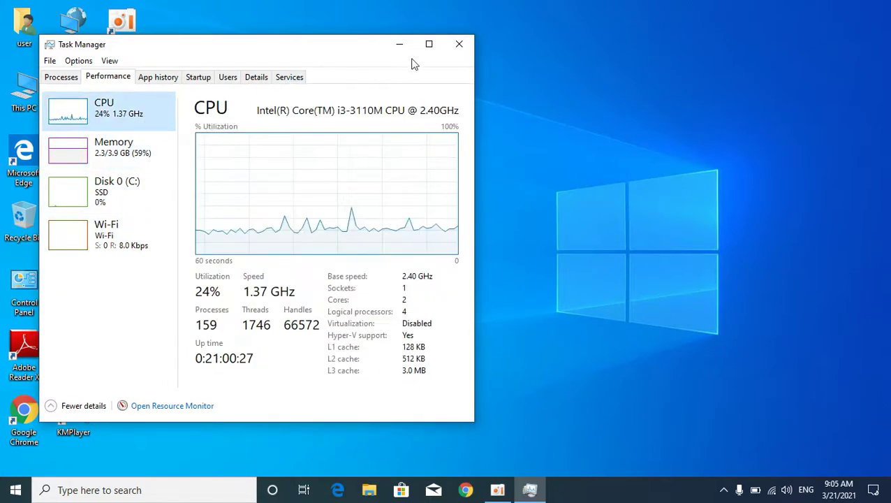
Maximize and then close Task Manager, then bring up the desktop context menu.
click(437, 48)
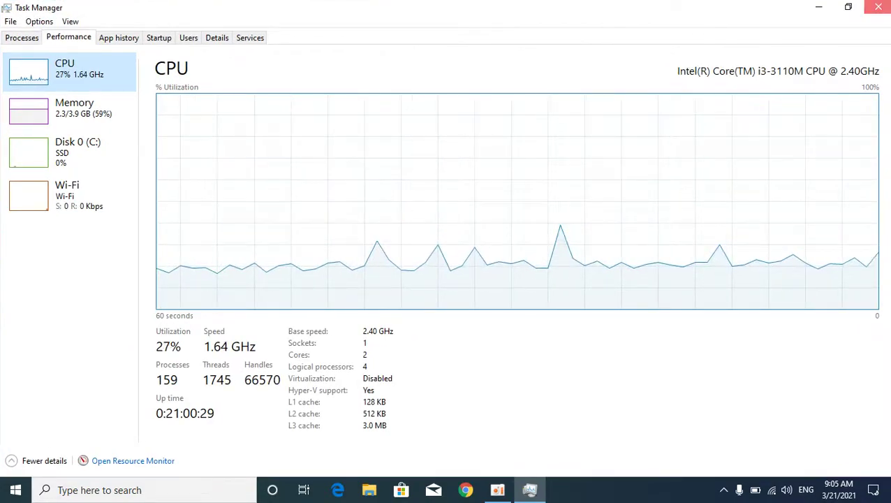
click(878, 7)
right_click(696, 114)
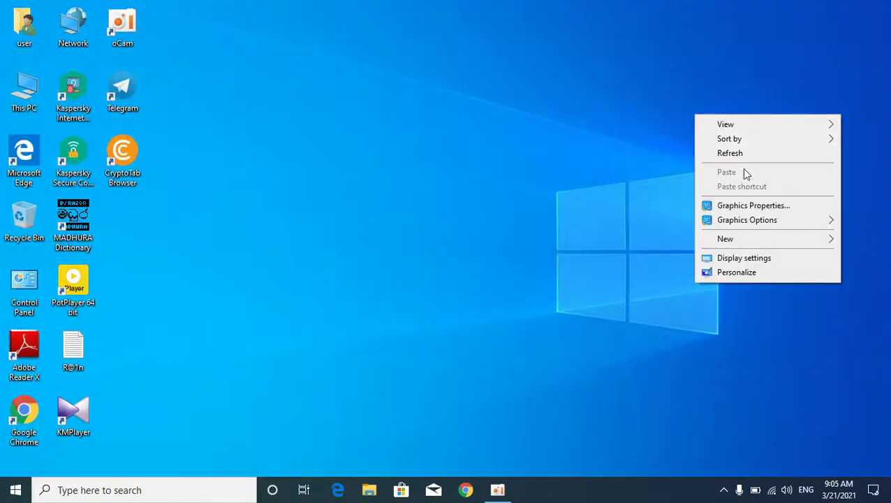
right_click(744, 2)
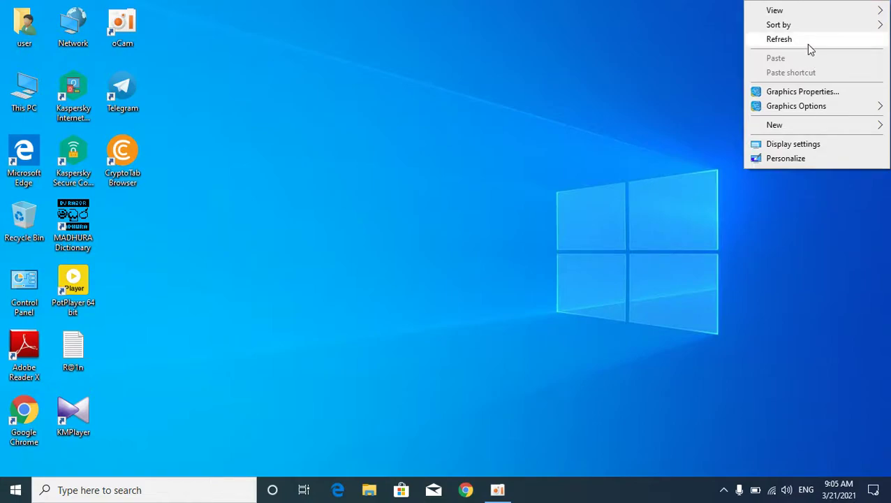